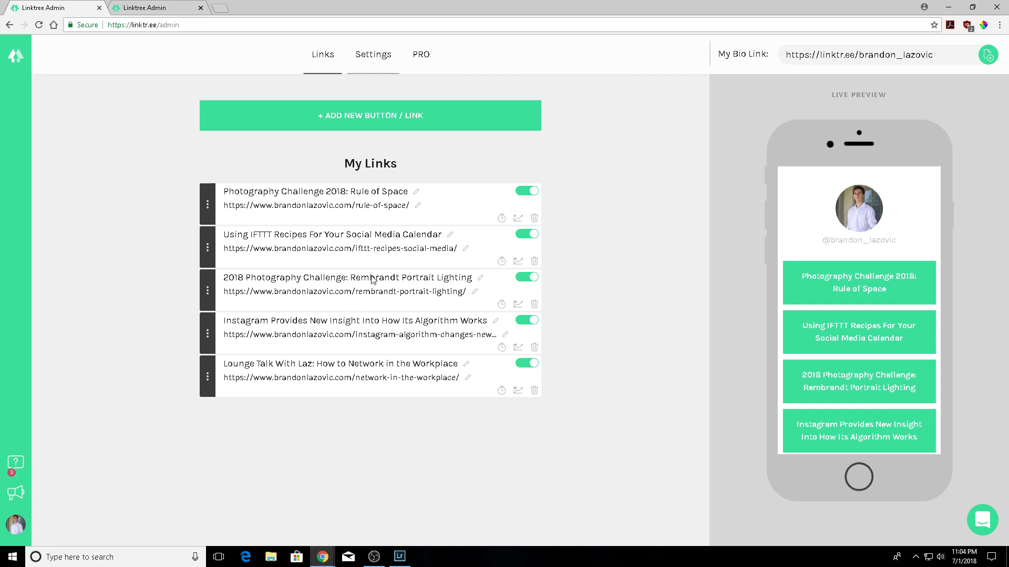
Add a new link entry titled "sdljdsl;gq" and delete it from My Links
click(391, 129)
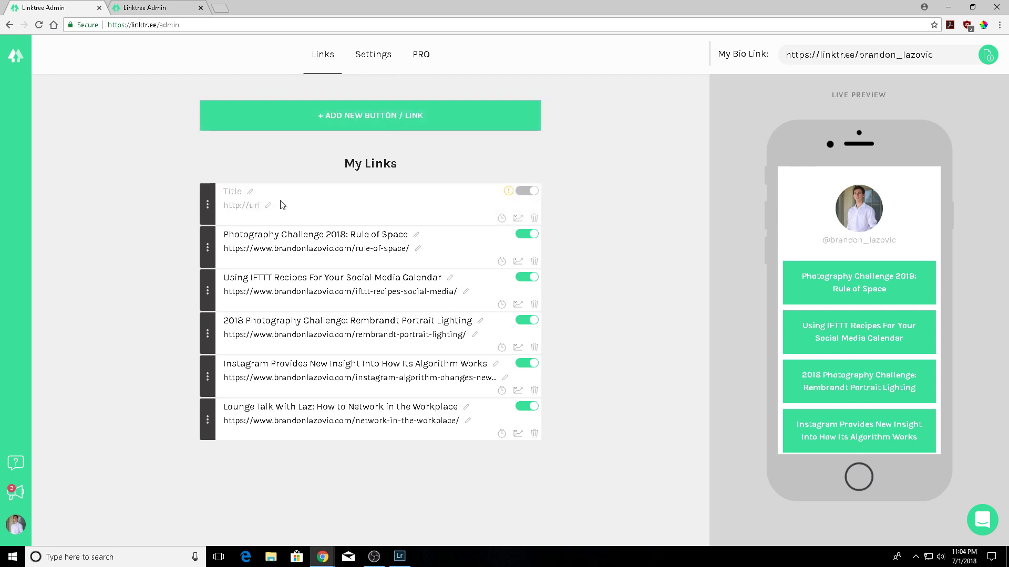
click(250, 193)
text(sdljdsl;gq)
click(254, 205)
click(534, 218)
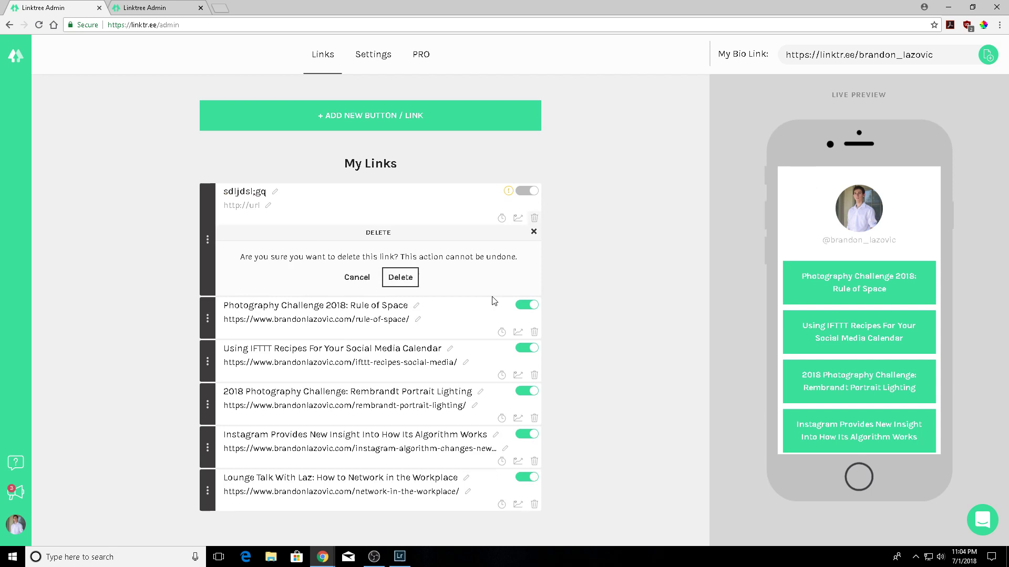
click(400, 277)
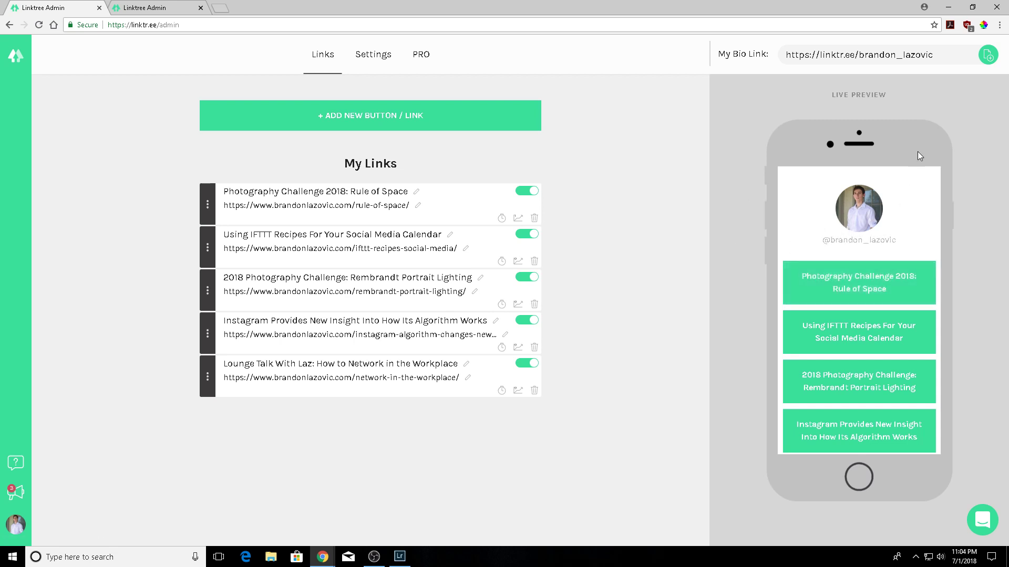
Try the black and pink-orange appearance themes, and set the page theme to the purple-to-pink gradient
scroll(820, 420, down, 2)
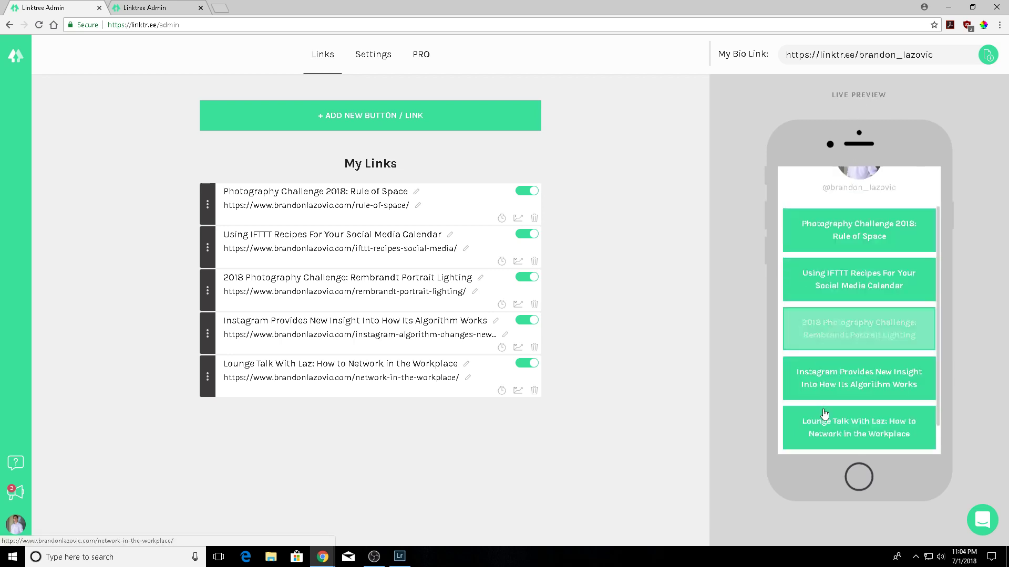
scroll(824, 418, up, 2)
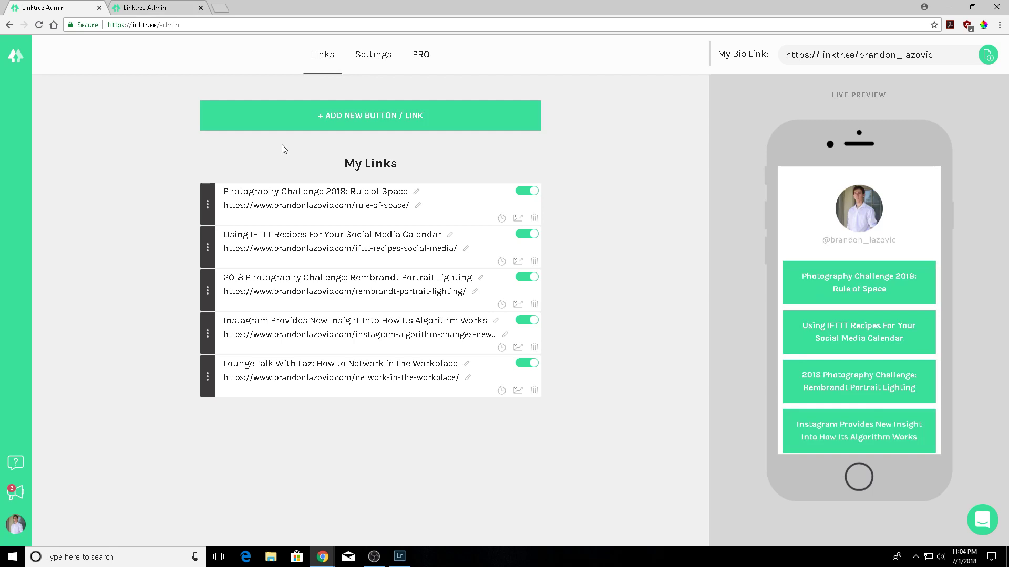
click(383, 61)
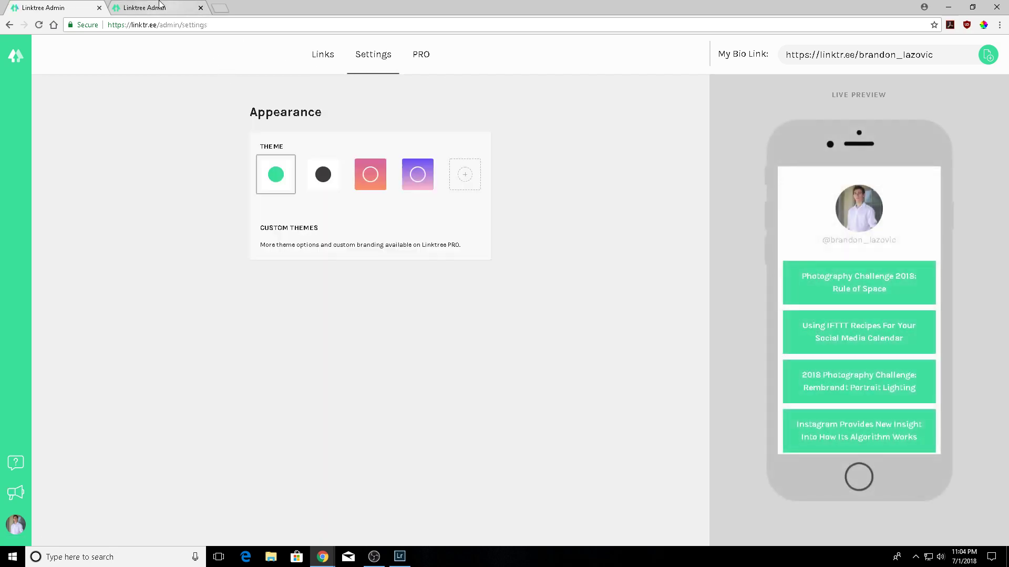
click(323, 178)
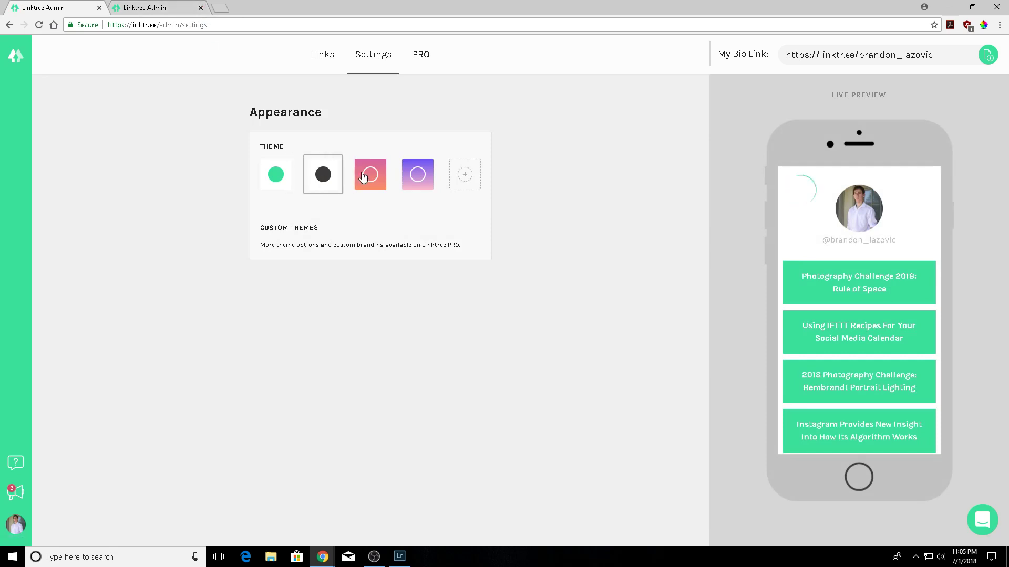
click(367, 174)
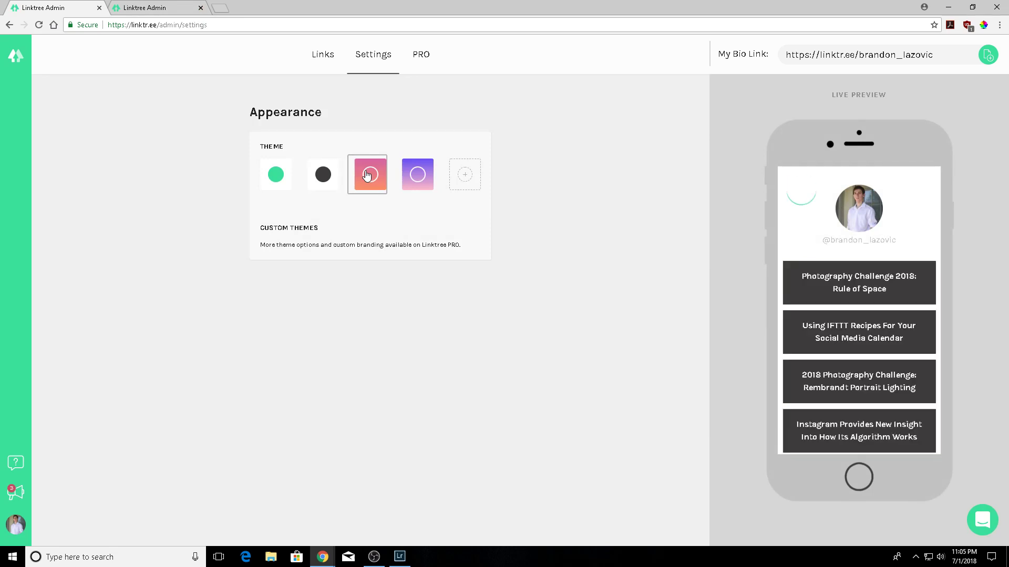
click(415, 177)
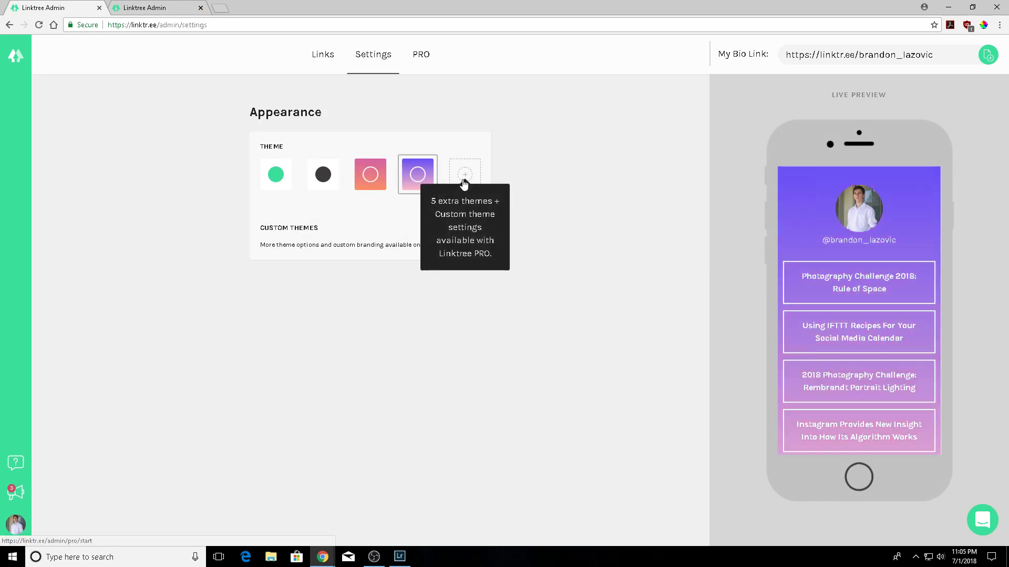
Examine the PRO upgrade page, comparing the price and feature list of the PRO plan with the Free plan
click(424, 59)
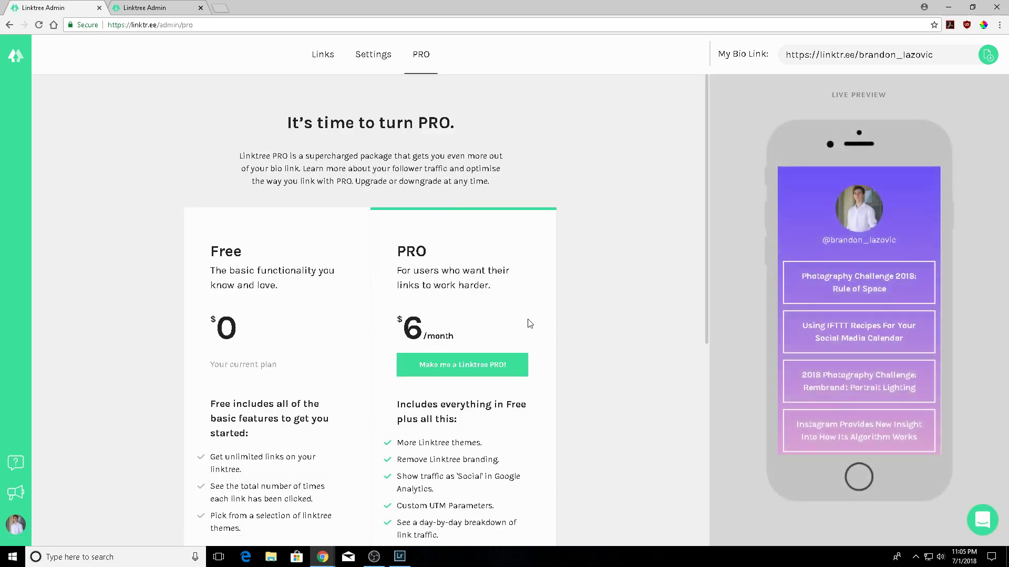
scroll(625, 335, down, 2)
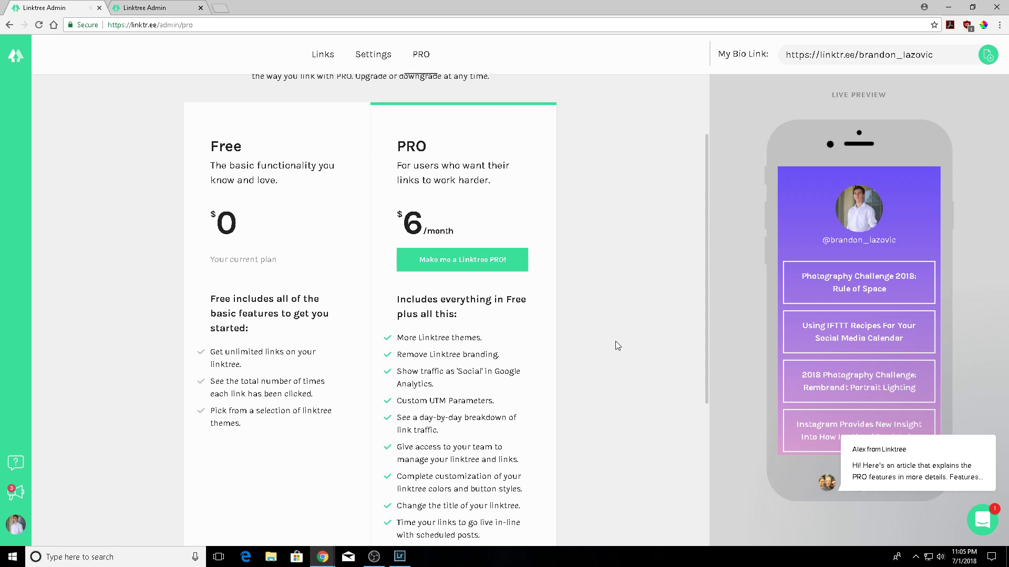
scroll(615, 342, down, 1)
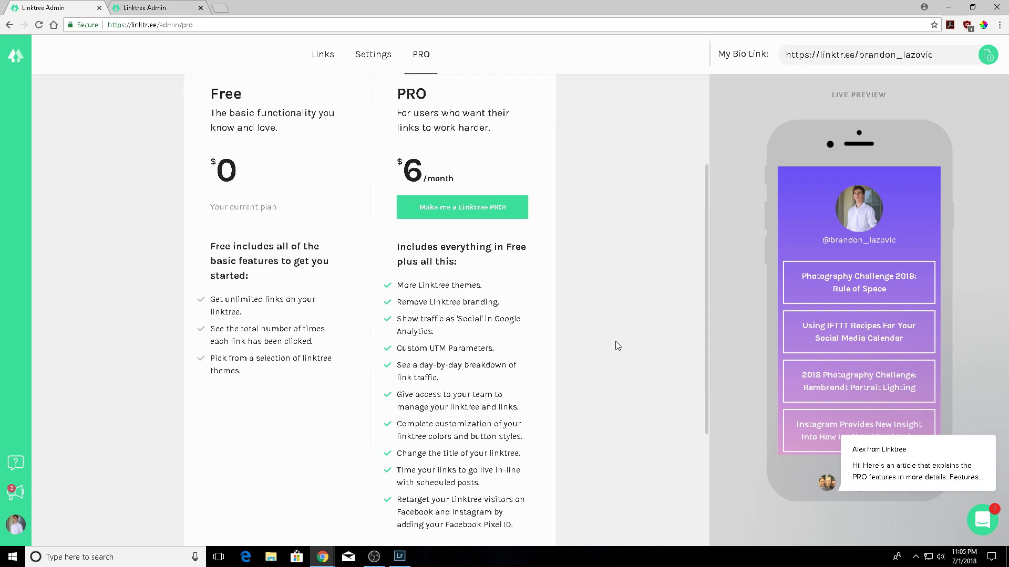
scroll(615, 342, down, 1)
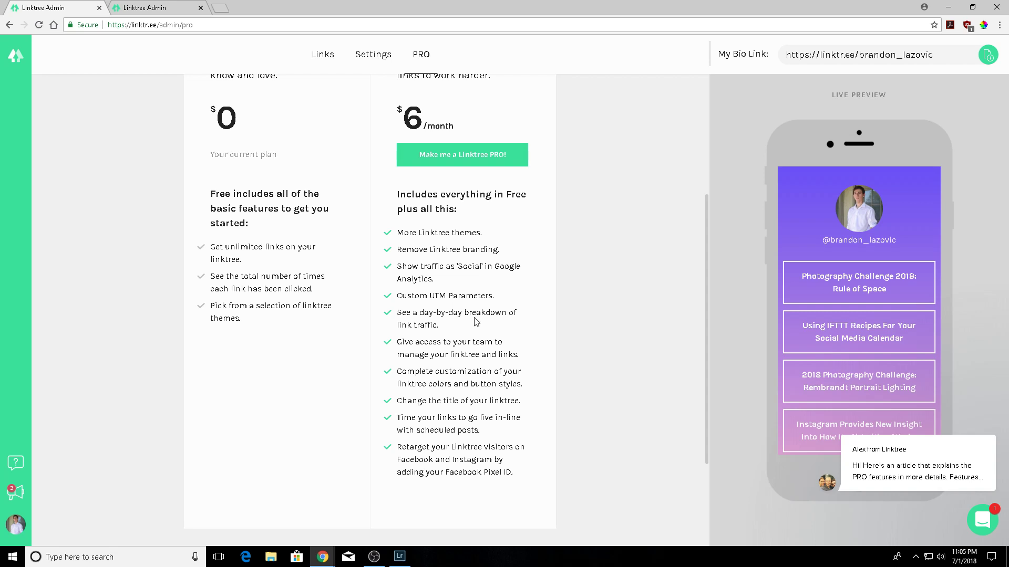
scroll(475, 316, down, 2)
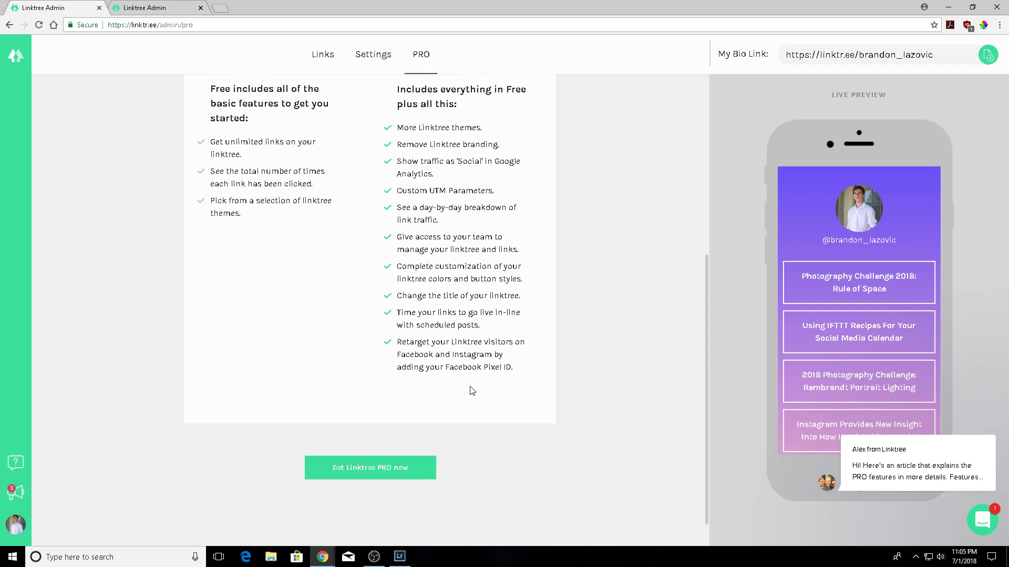
scroll(470, 391, up, 2)
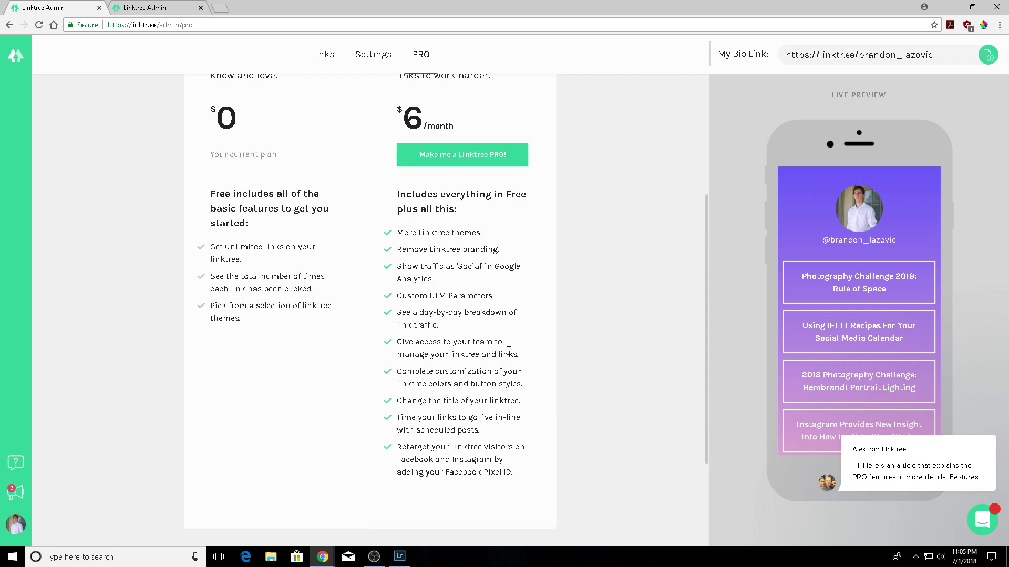
scroll(496, 341, up, 3)
scroll(428, 290, up, 1)
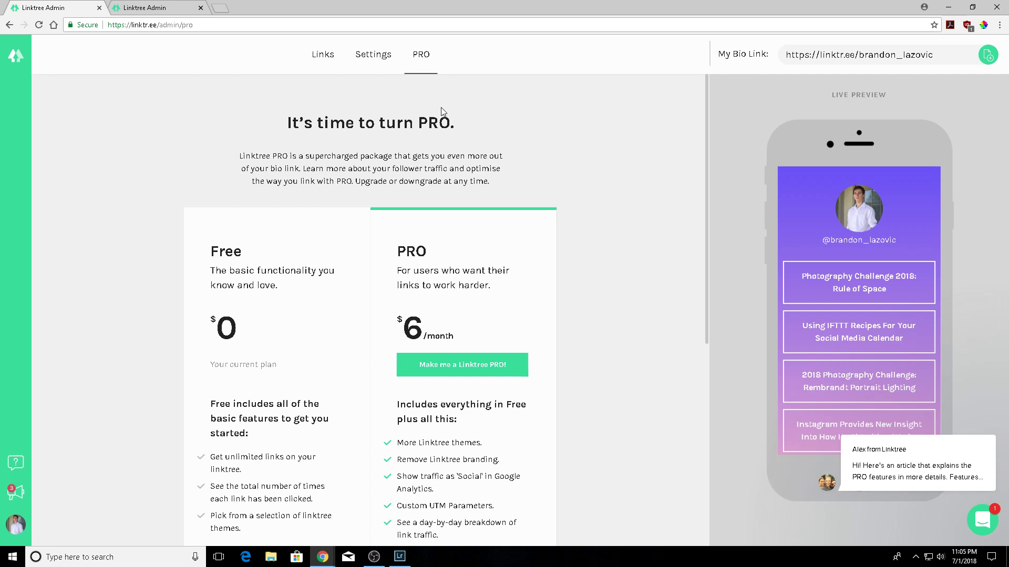
scroll(881, 326, down, 1)
scroll(881, 326, down, 1)
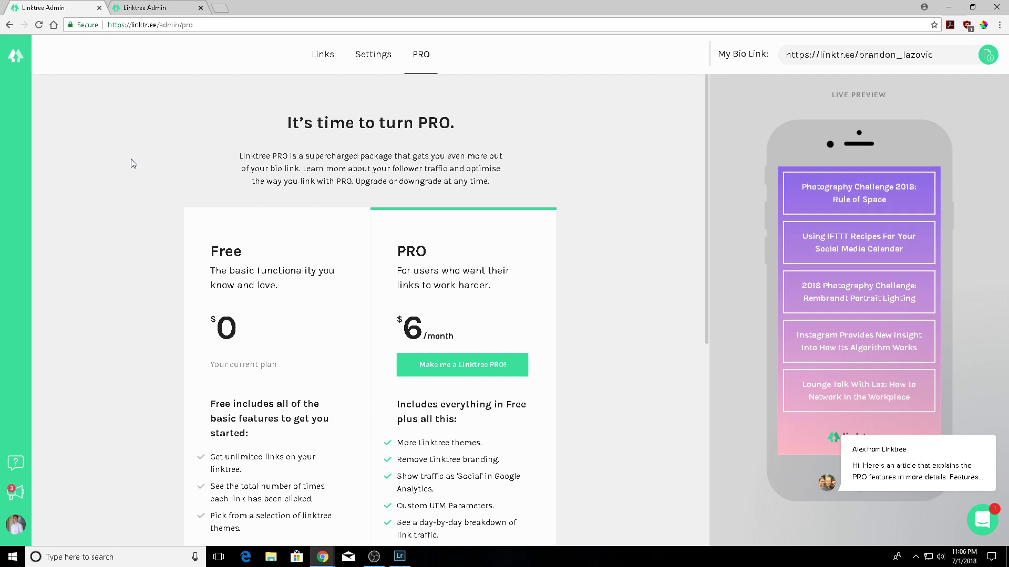
scroll(380, 166, down, 7)
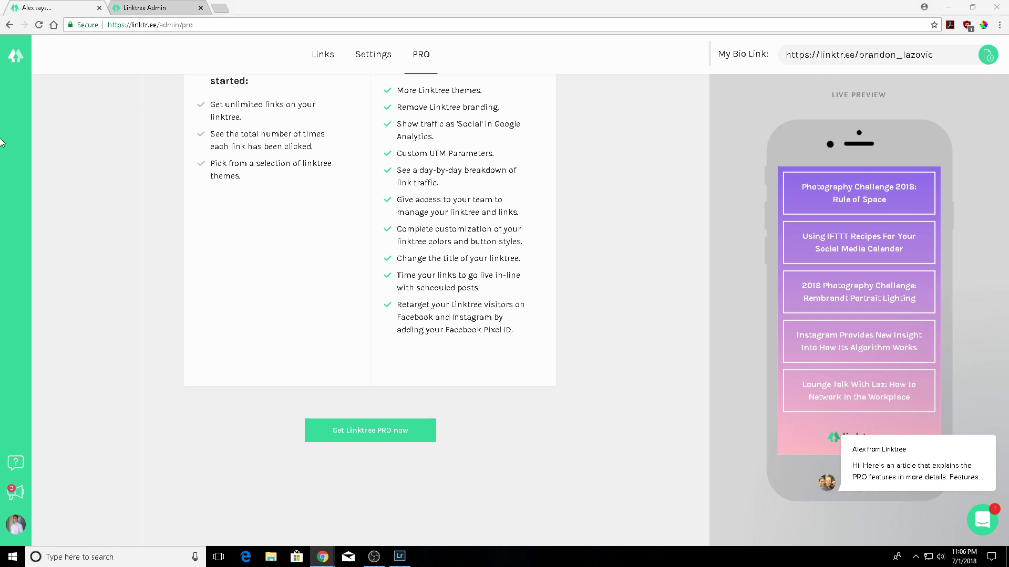
Switch to the Instagram profile and open the latest-posts link in its bio
drag(2, 143, 389, 347)
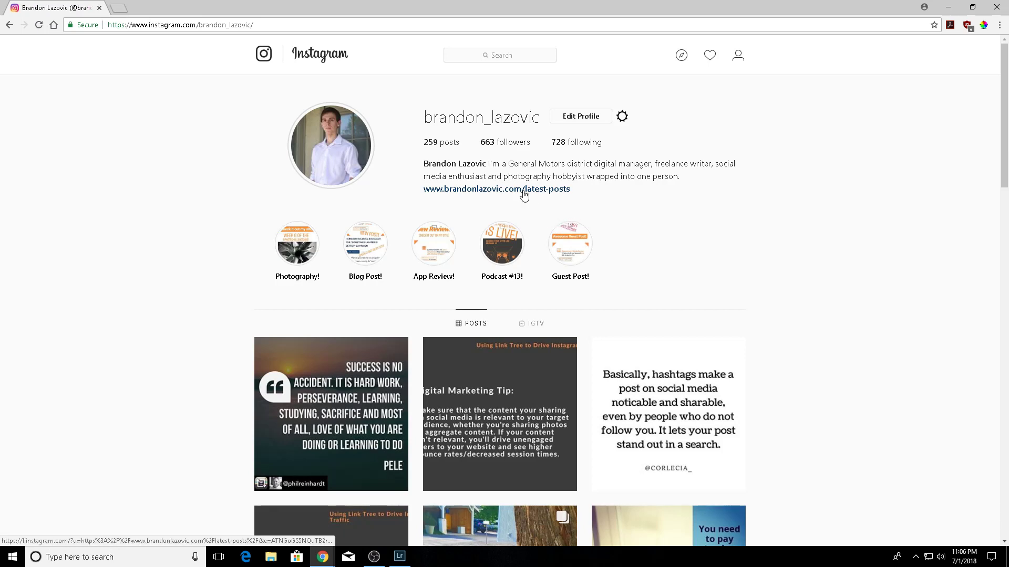
click(491, 191)
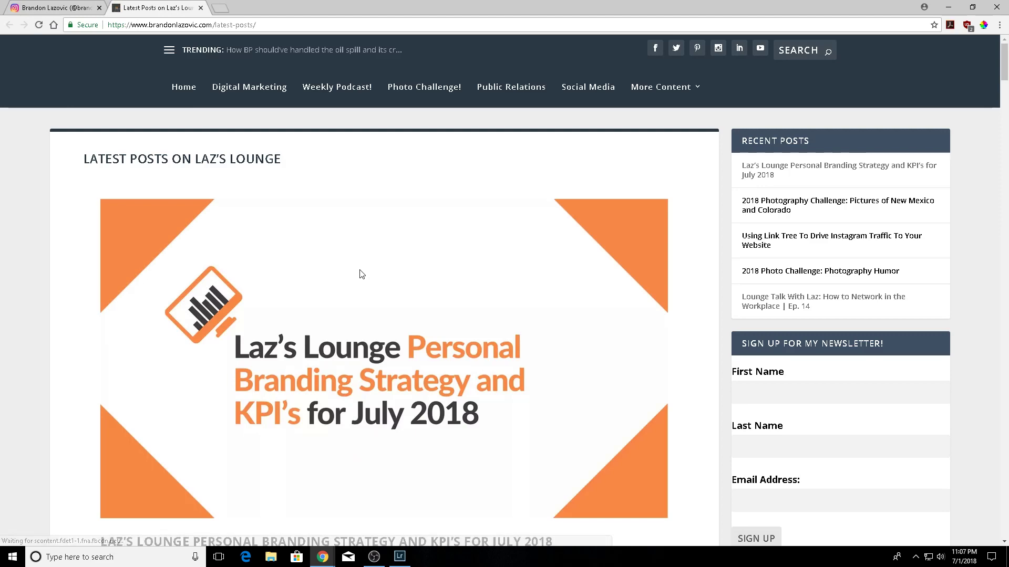
Look through the posts on the Latest Posts page down to the older entries and back to the first post
scroll(259, 278, down, 6)
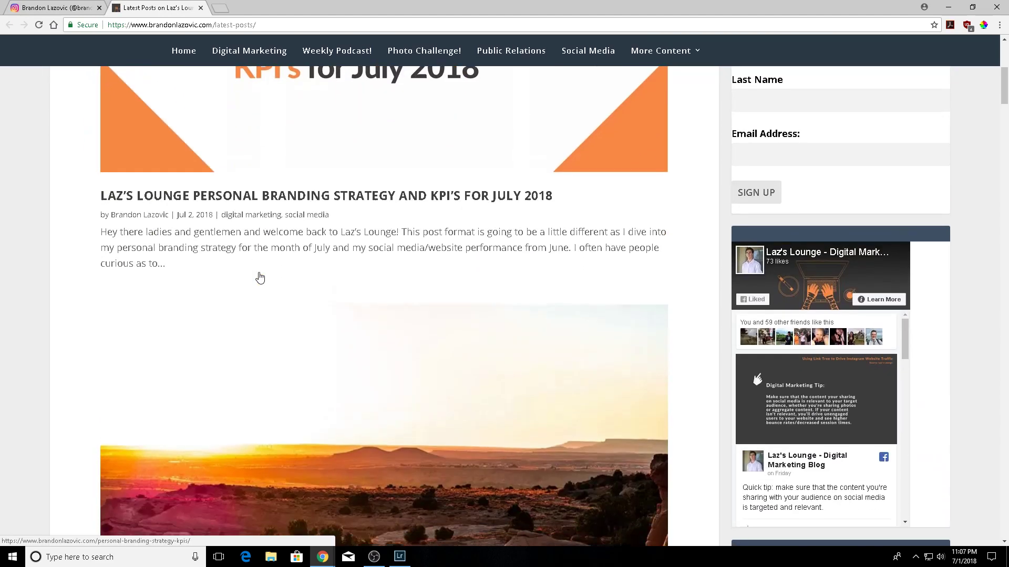
scroll(260, 278, down, 10)
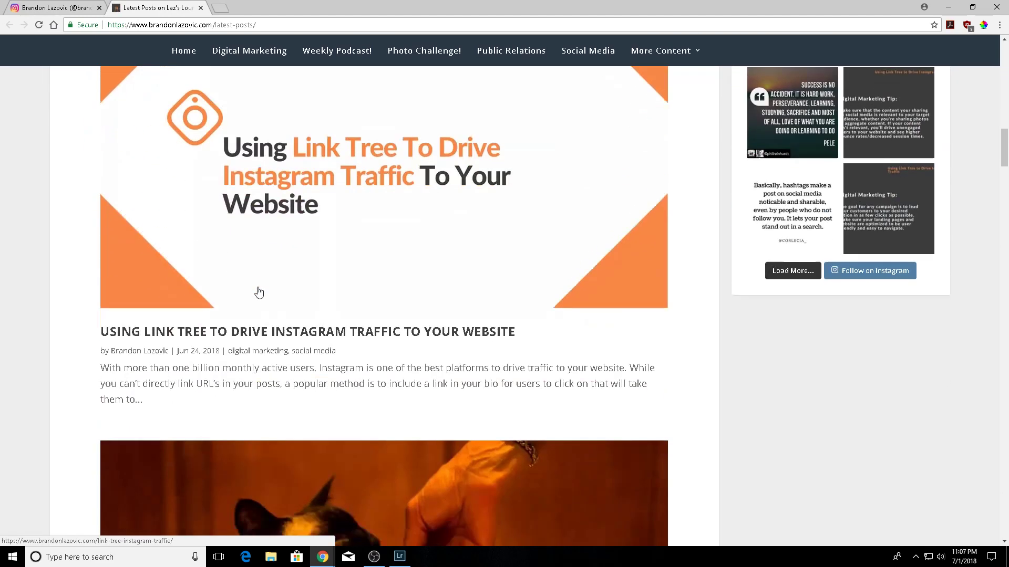
scroll(259, 293, down, 15)
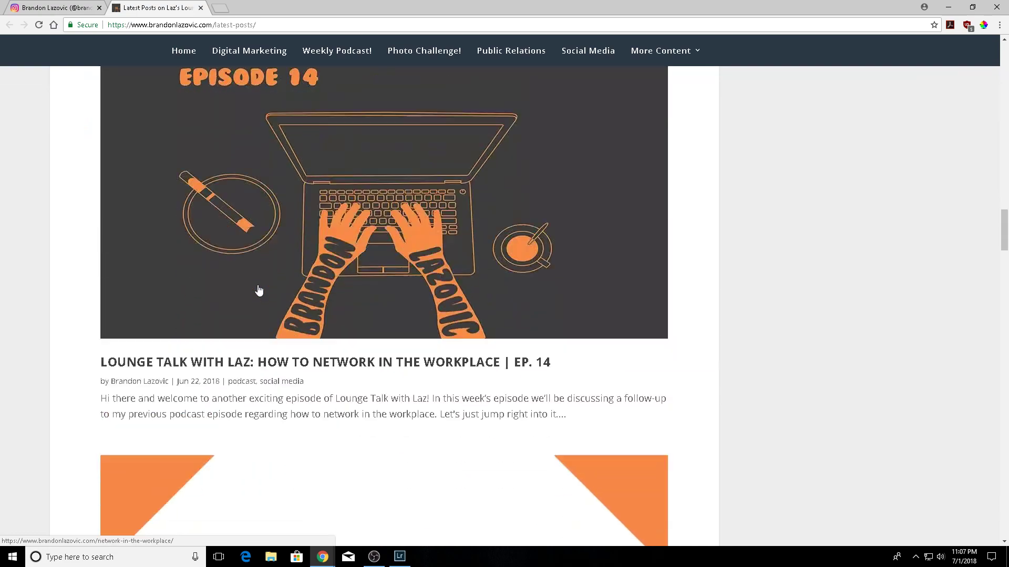
scroll(260, 291, down, 14)
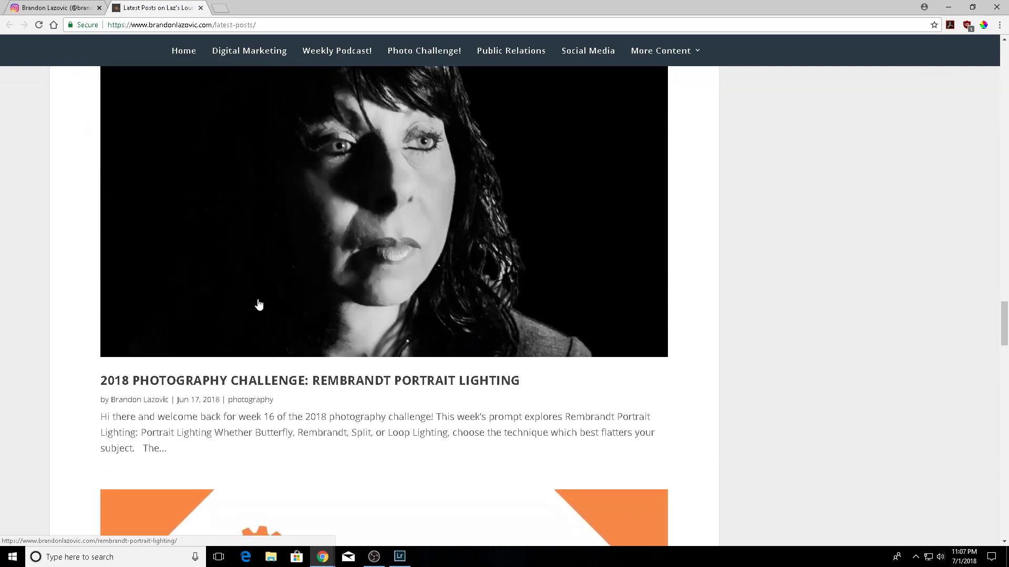
scroll(259, 304, down, 14)
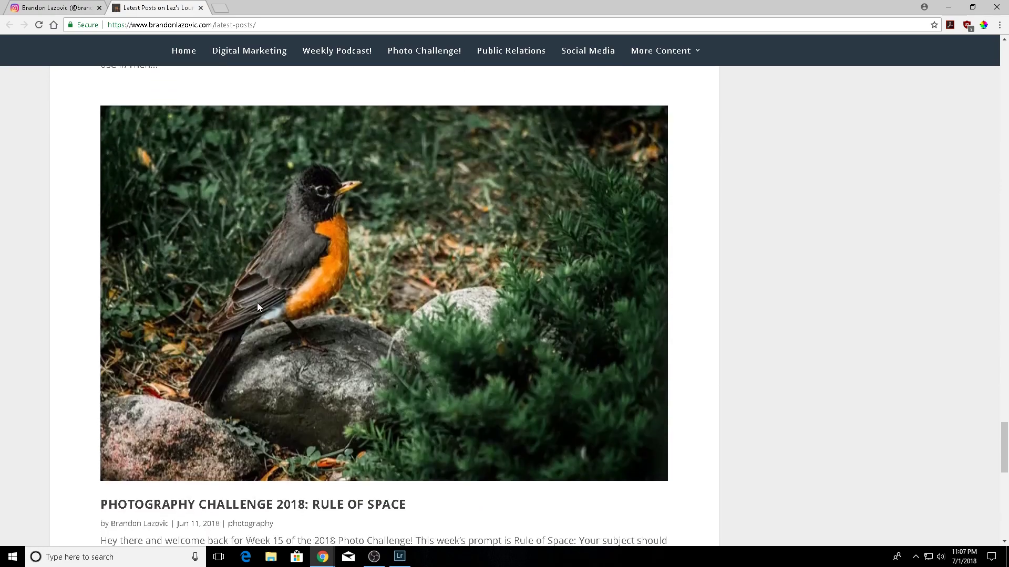
scroll(257, 303, down, 14)
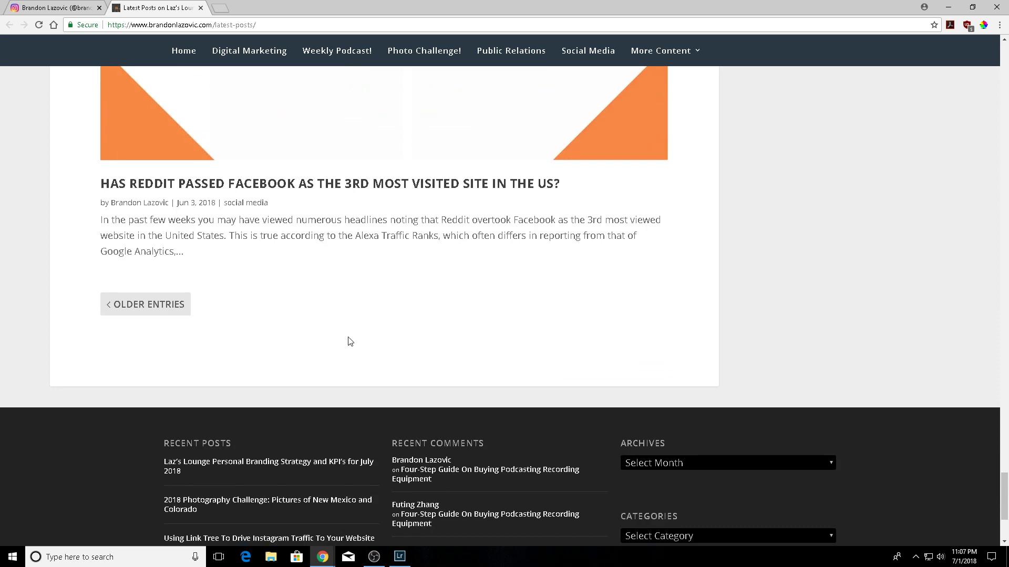
scroll(348, 342, up, 4)
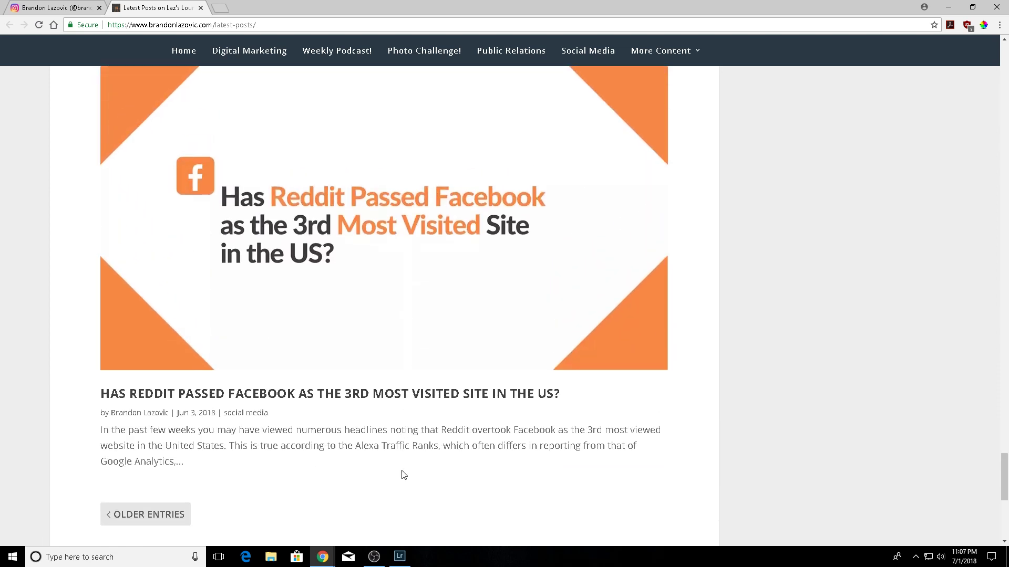
scroll(400, 471, up, 5)
scroll(398, 468, up, 2)
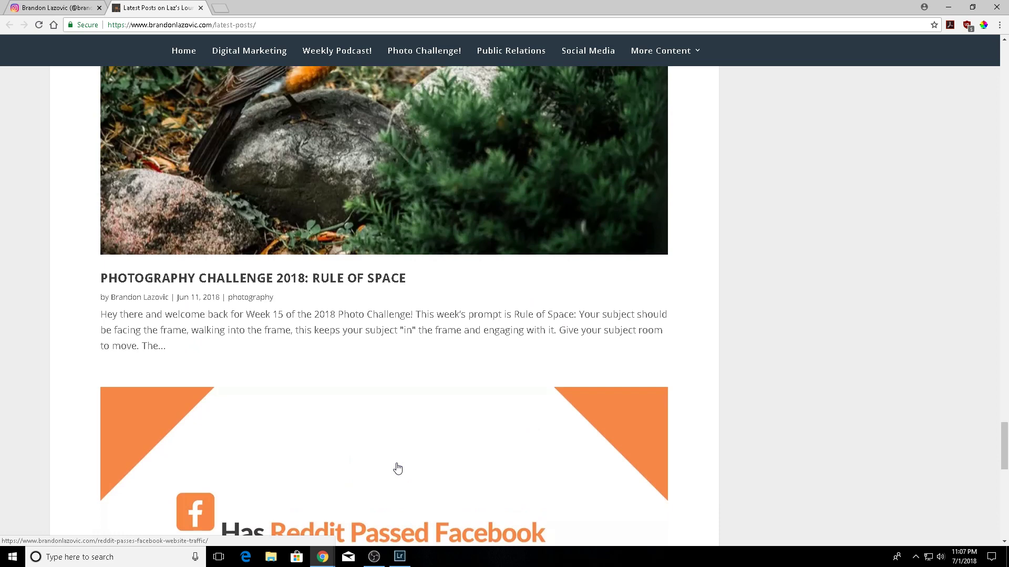
scroll(438, 468, up, 10)
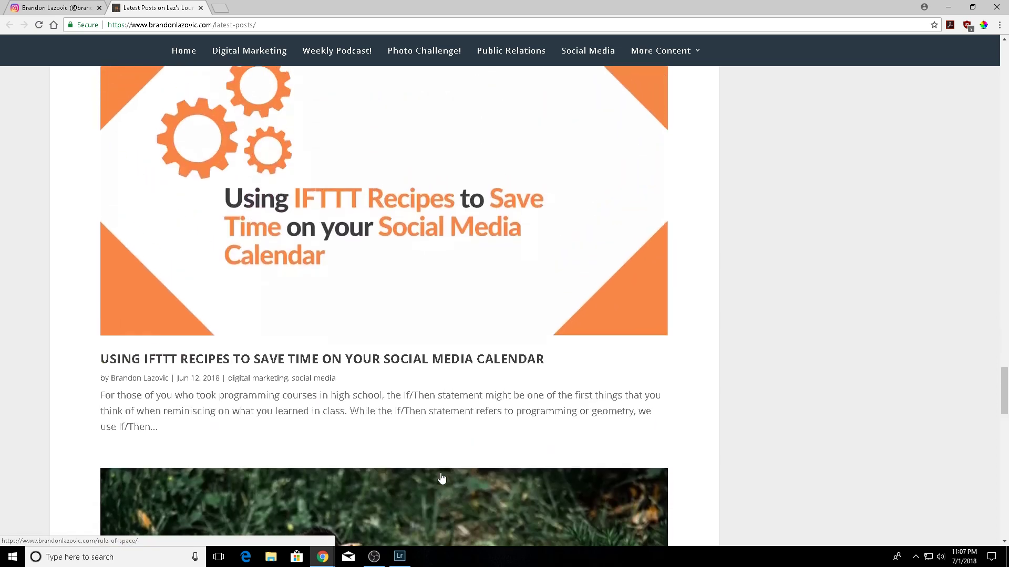
scroll(441, 478, up, 11)
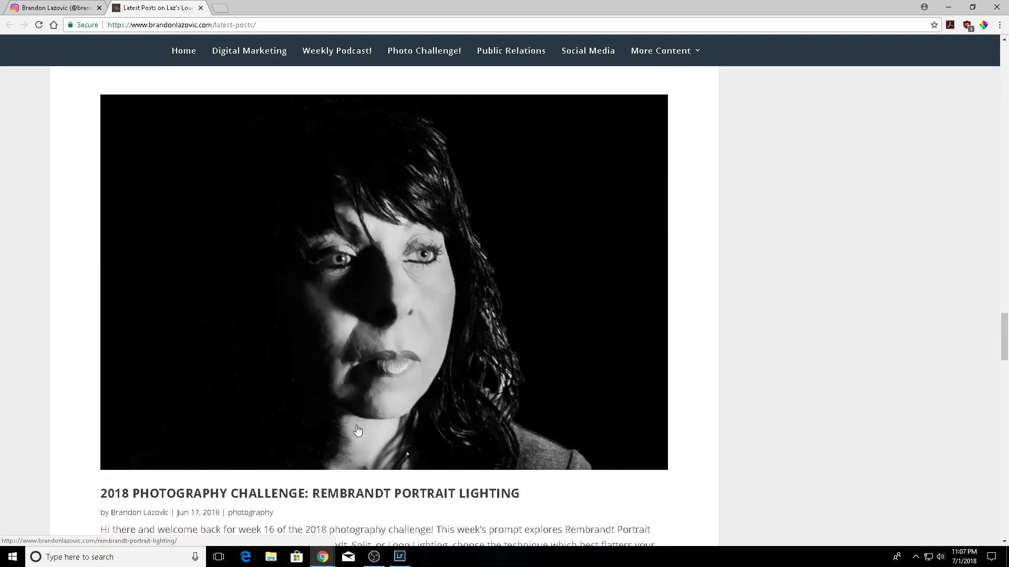
scroll(360, 436, up, 16)
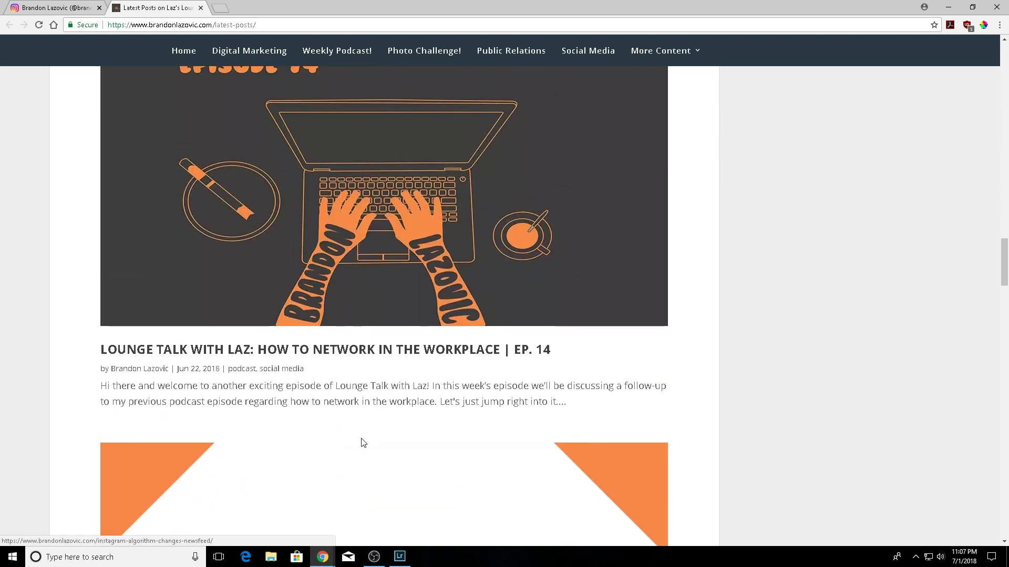
scroll(362, 443, up, 13)
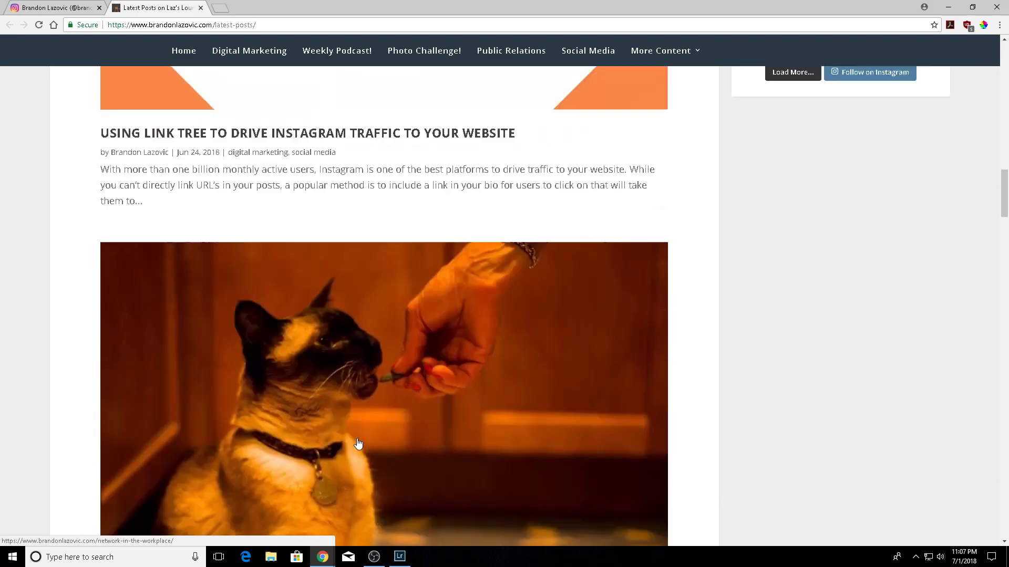
scroll(360, 441, up, 11)
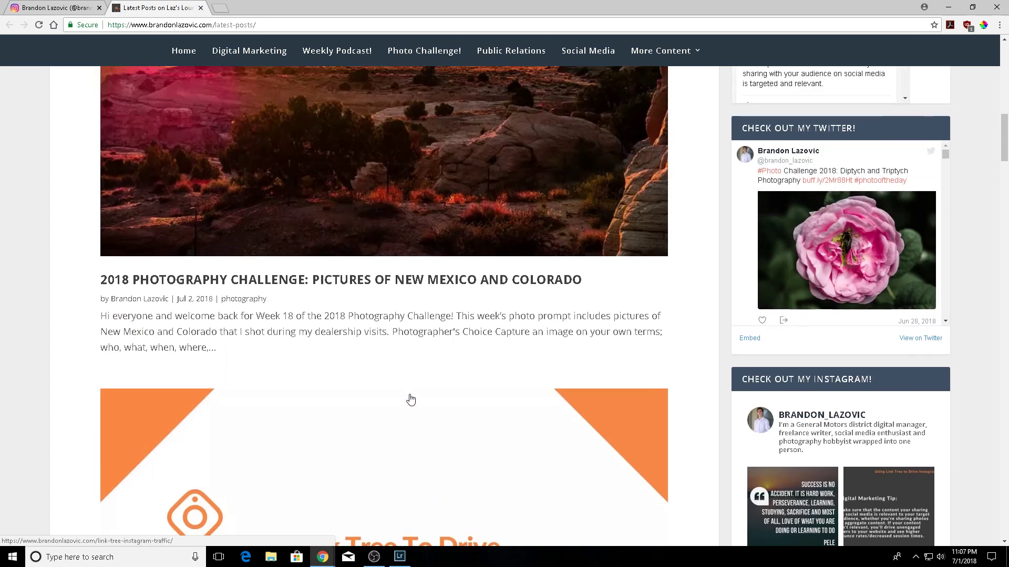
scroll(407, 403, up, 7)
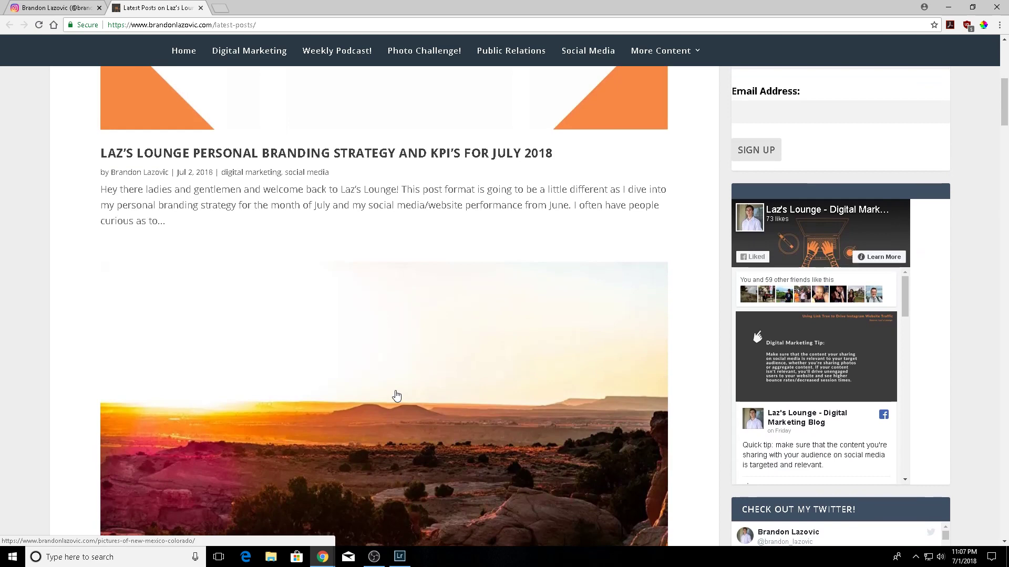
scroll(396, 396, up, 8)
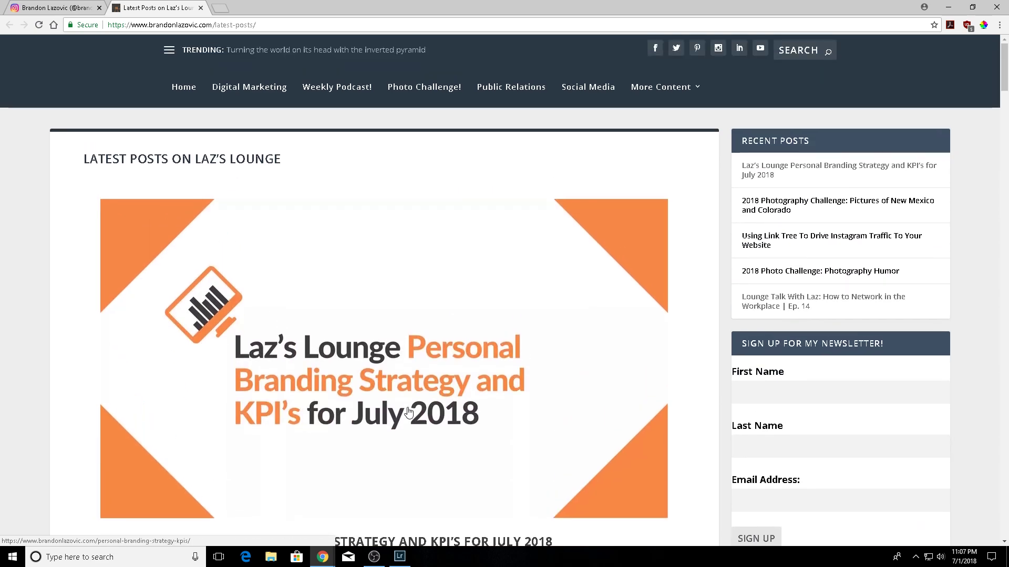
click(374, 557)
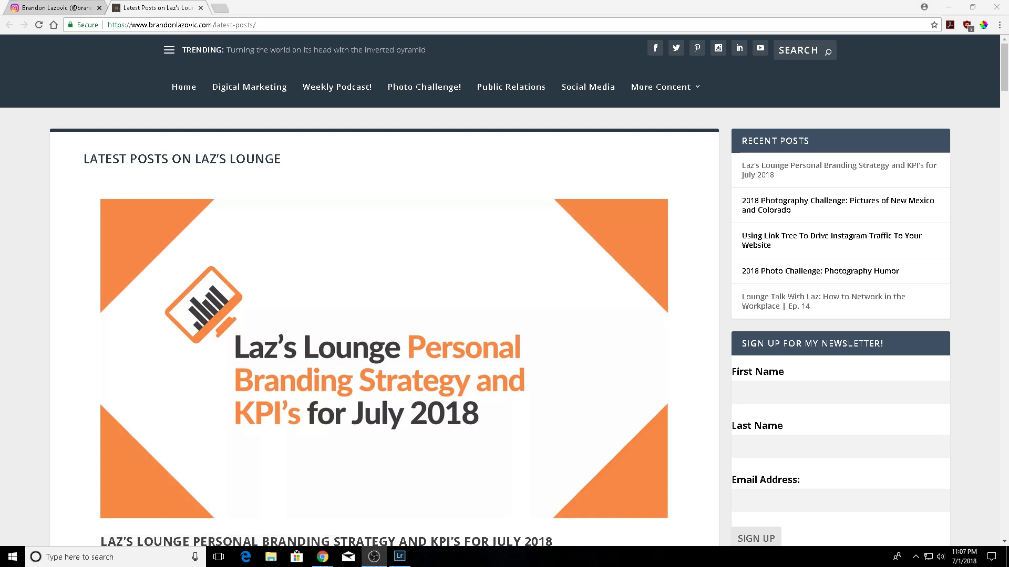